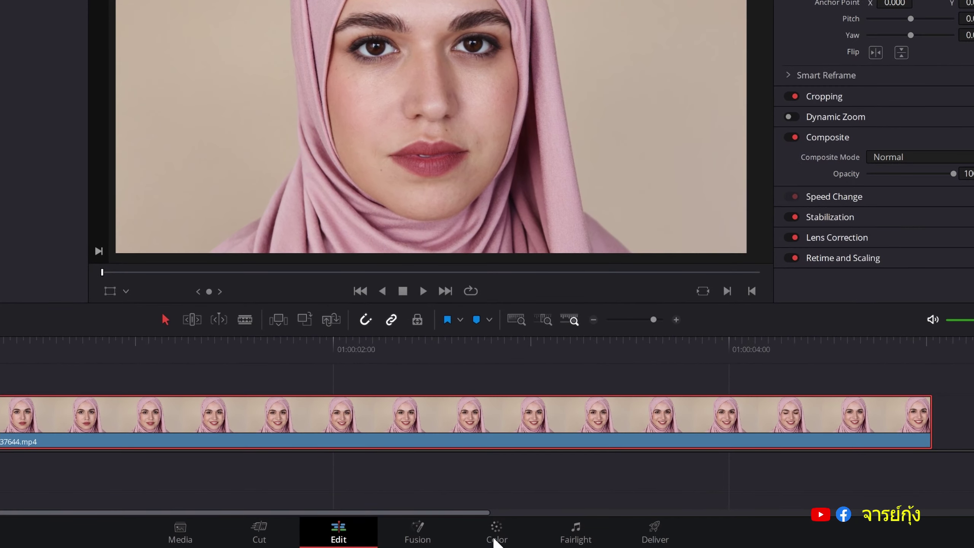
Switch from the Edit page to the Color page to grade the Skin_Retouch clip.
{"action": "left_click", "coordinate": [495, 537]}
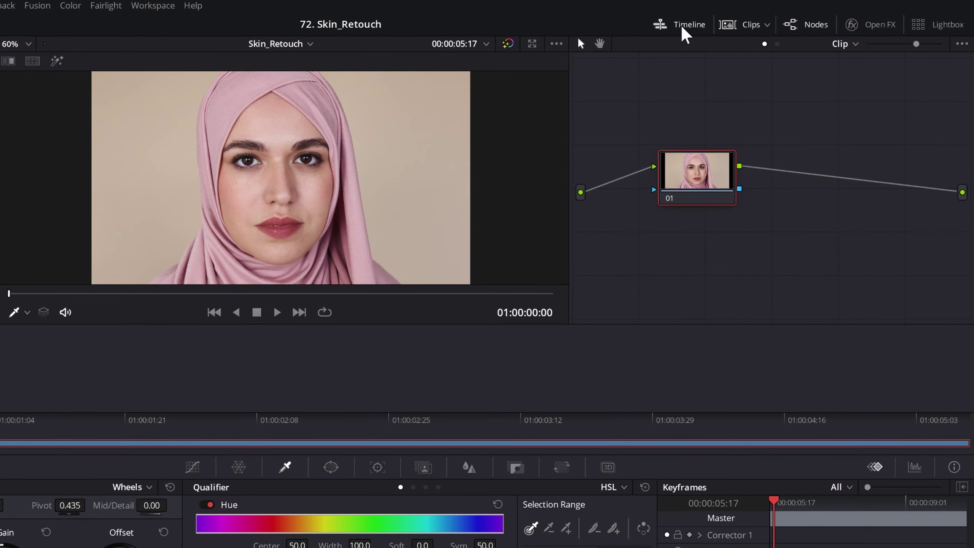
Hide the clip timeline to enlarge the viewer and turn on Highlight matte preview.
{"action": "left_click", "coordinate": [682, 25]}
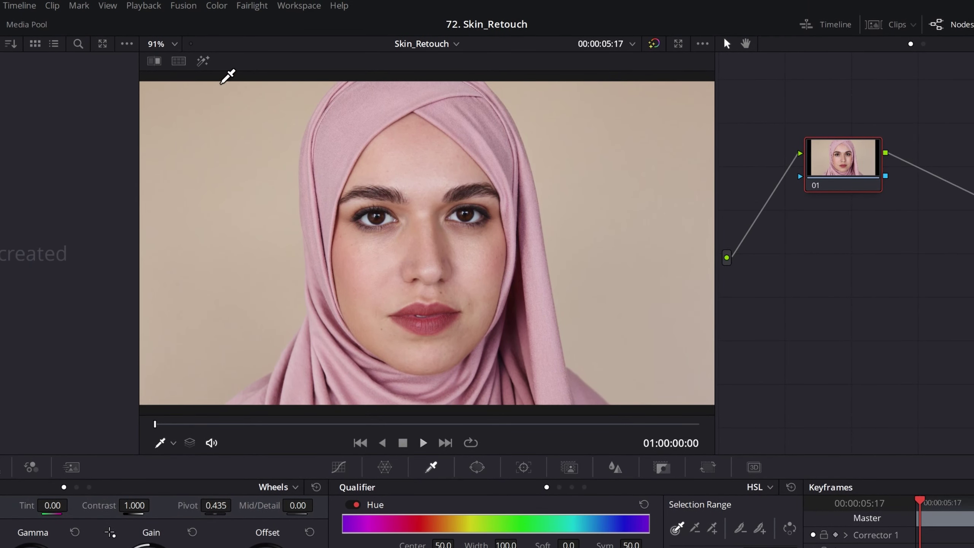
{"action": "left_click", "coordinate": [203, 62]}
Key the face skin with the qualifier eyedropper, widen its range, and raise Clean Black to 49.3.
{"action": "left_click_drag", "start_coordinate": [410, 150], "coordinate": [386, 270]}
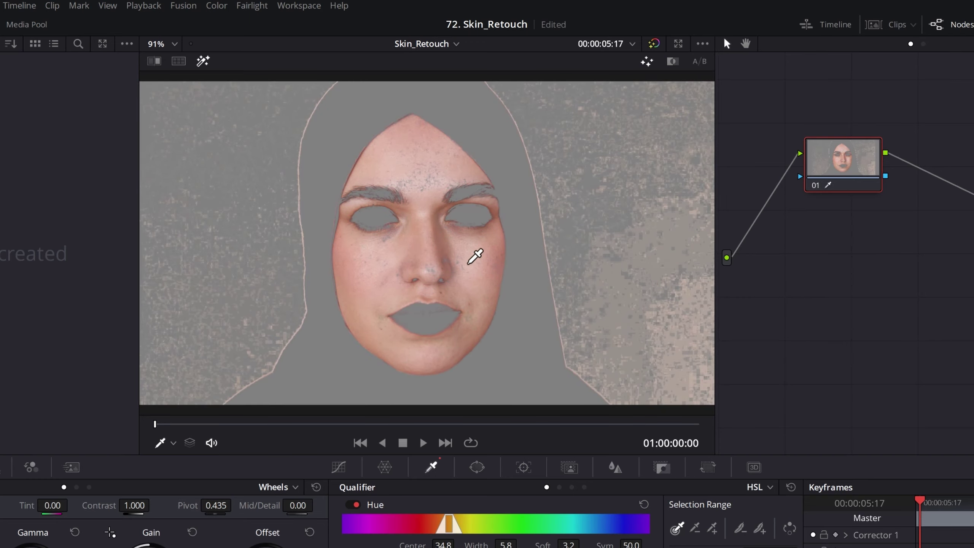
{"action": "left_click_drag", "start_coordinate": [387, 270], "coordinate": [460, 270]}
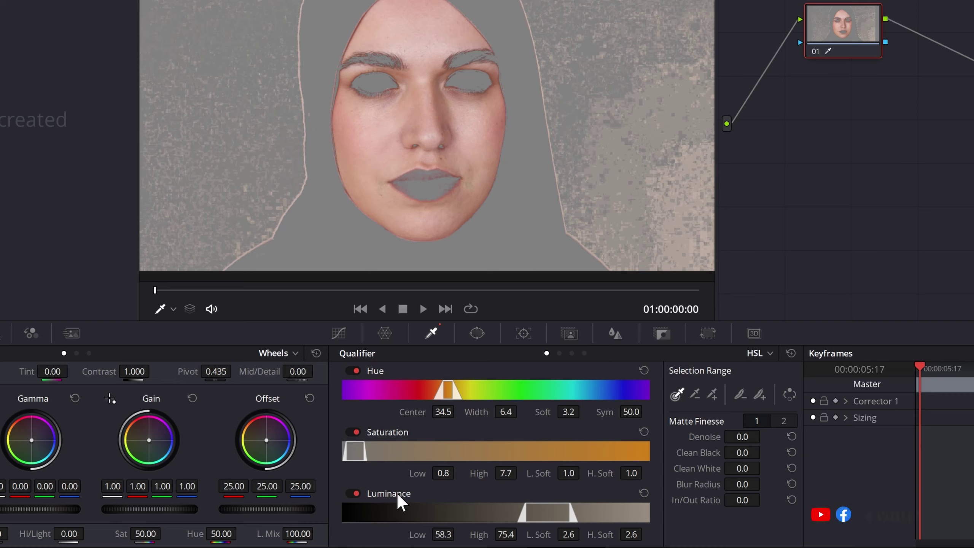
{"action": "left_click_drag", "start_coordinate": [458, 392], "coordinate": [467, 393]}
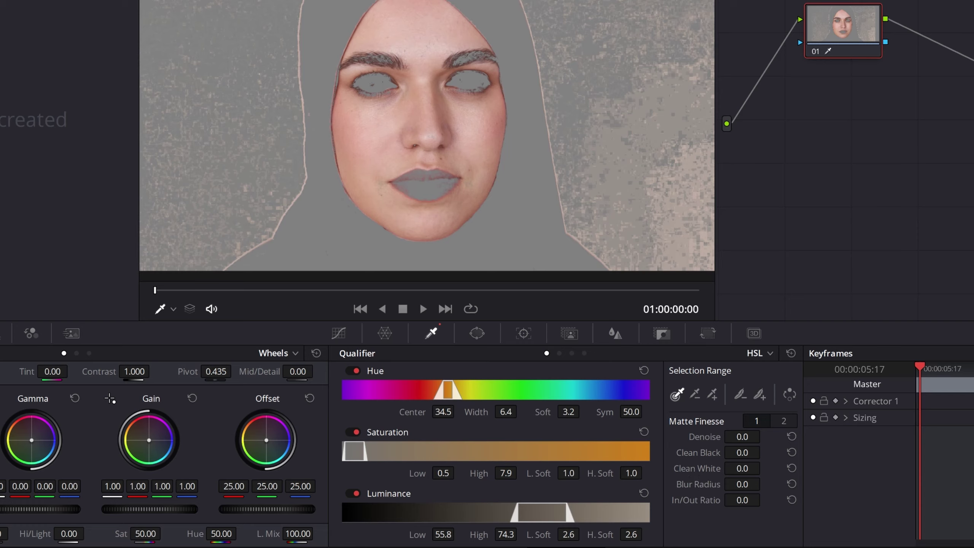
{"action": "mouse_move", "coordinate": [742, 452]}
{"action": "left_mouse_down"}
{"action": "mouse_move", "coordinate": [720, 470]}
{"action": "mouse_move", "coordinate": [767, 452]}
{"action": "left_mouse_up"}
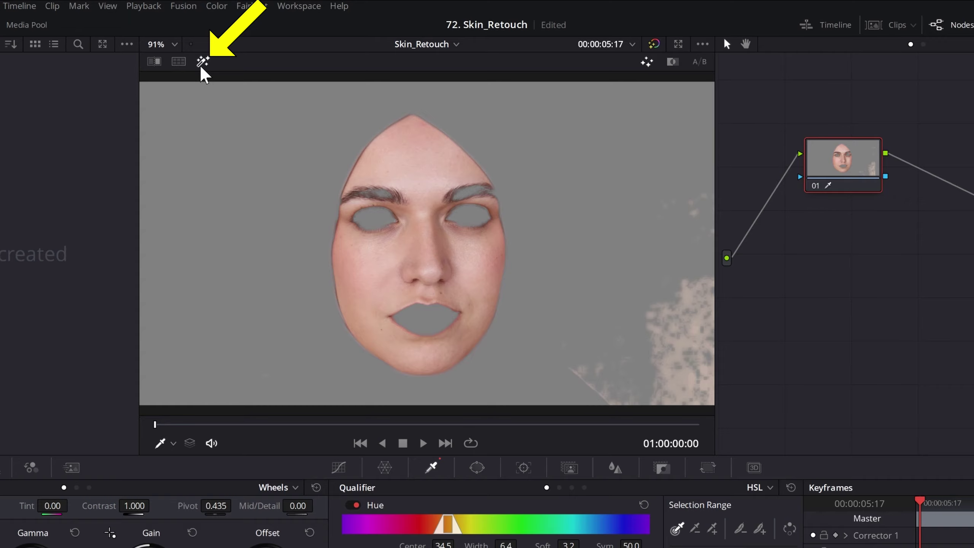
Turn off Highlight and raise the skin node's Offset to 33.40 in the colour wheels.
{"action": "left_click", "coordinate": [203, 61]}
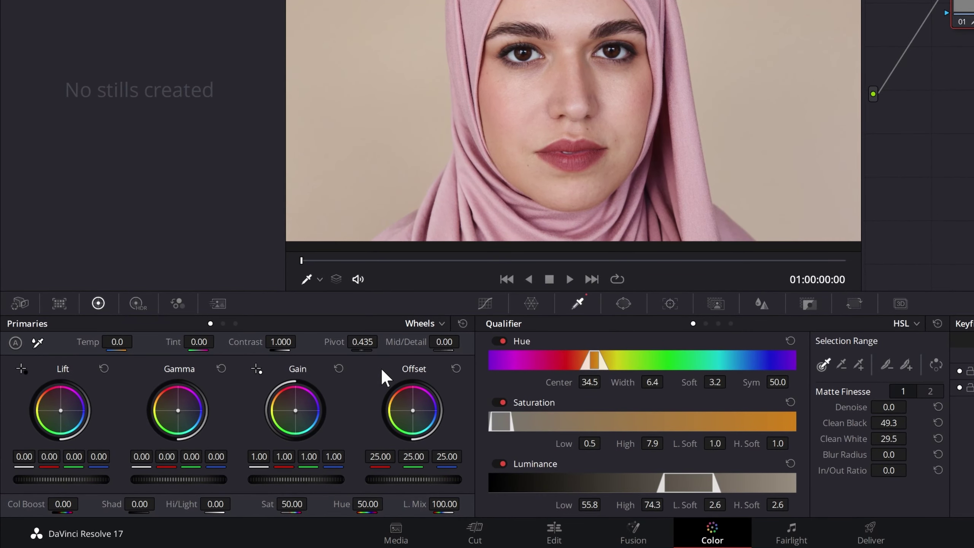
{"action": "left_click", "coordinate": [441, 324]}
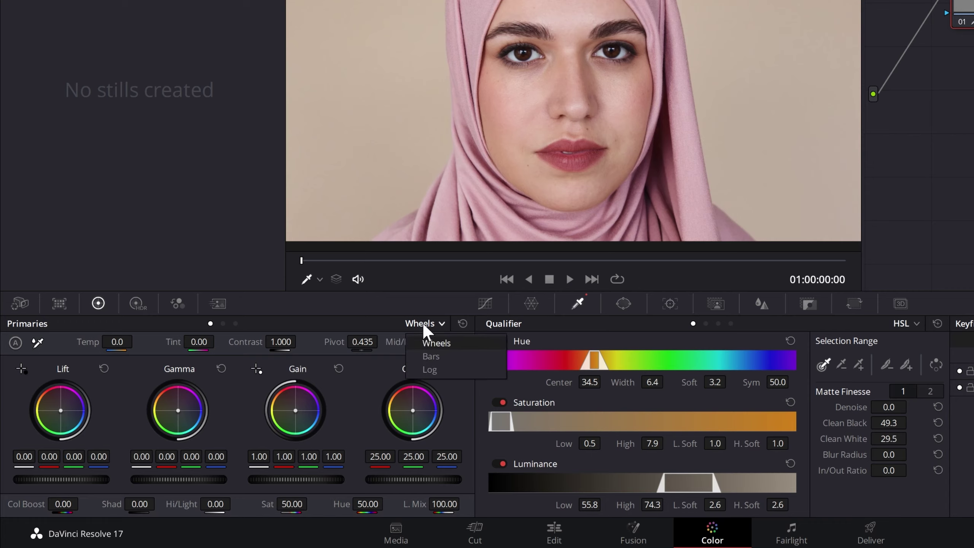
{"action": "left_click", "coordinate": [427, 337]}
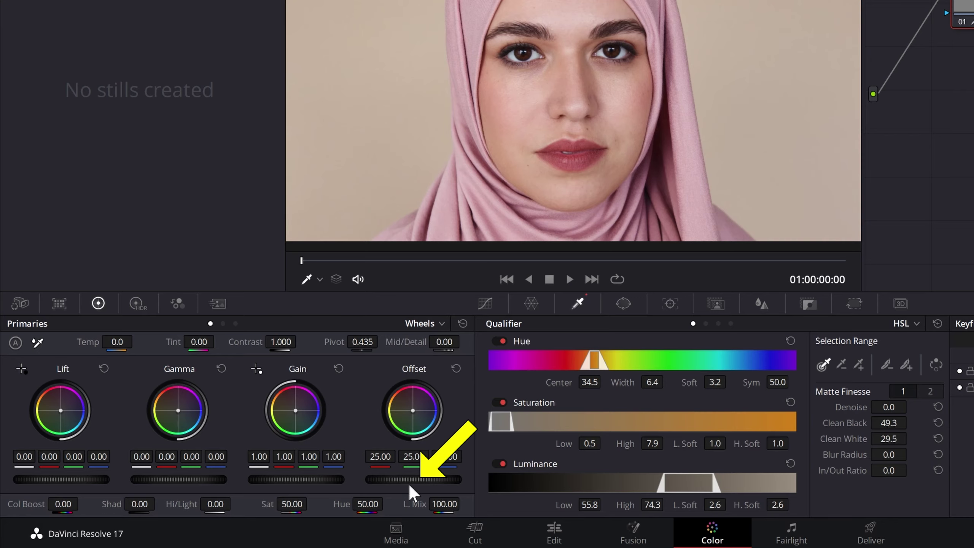
{"action": "left_click_drag", "start_coordinate": [404, 479], "coordinate": [409, 478]}
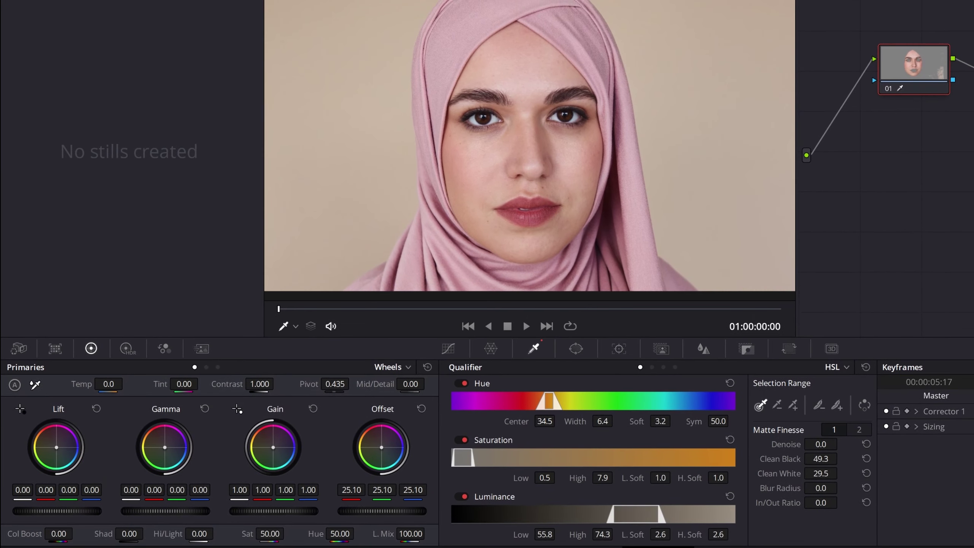
{"action": "left_click_drag", "start_coordinate": [382, 510], "coordinate": [428, 510]}
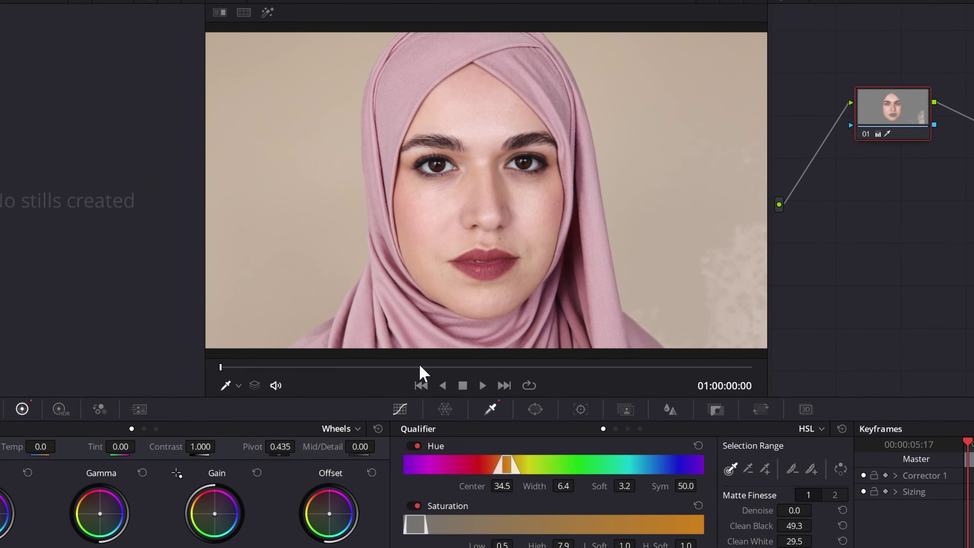
{"action": "scroll", "coordinate": [465, 247], "scroll_direction": "down", "scroll_amount": 1}
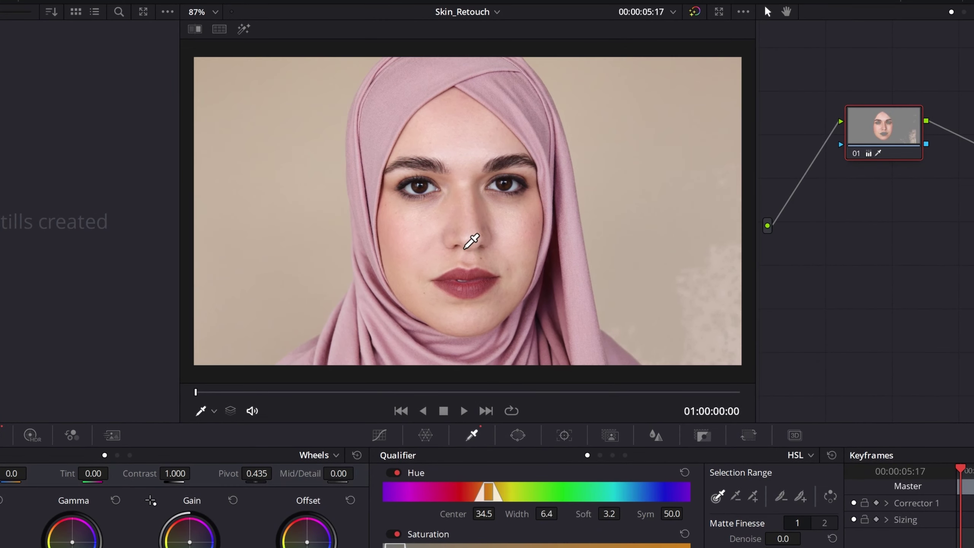
{"action": "scroll", "coordinate": [465, 247], "scroll_direction": "up", "scroll_amount": 1}
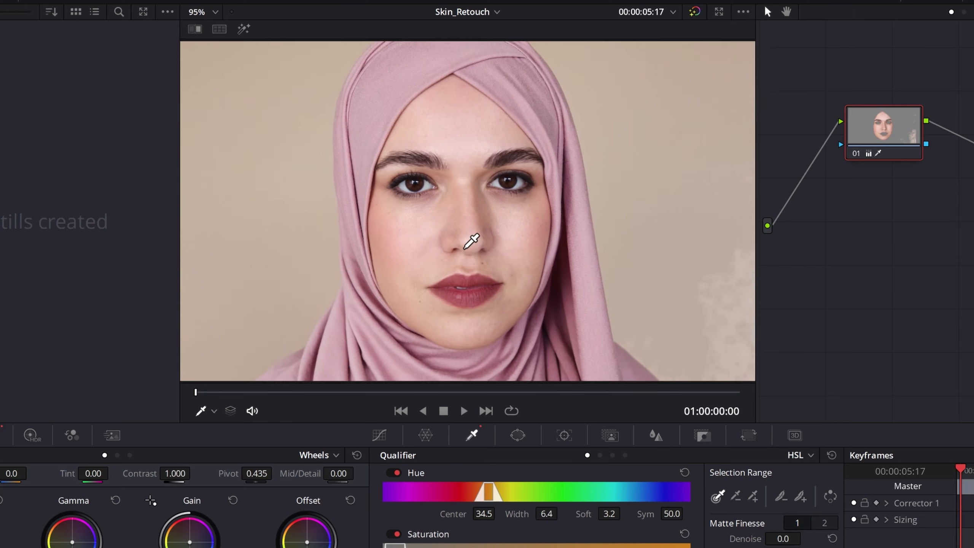
{"action": "scroll", "coordinate": [465, 248], "scroll_direction": "up", "scroll_amount": 2}
{"action": "scroll", "coordinate": [465, 247], "scroll_direction": "up", "scroll_amount": 2}
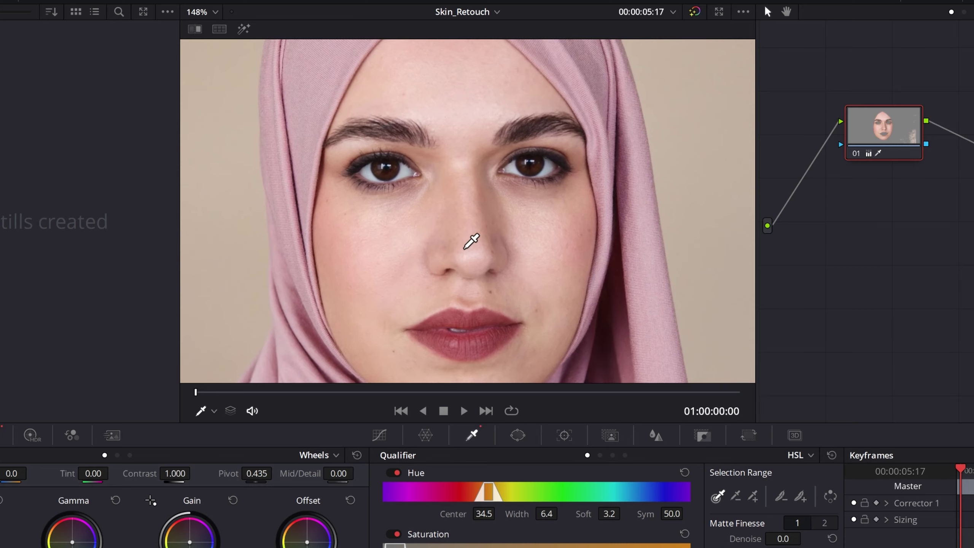
{"action": "scroll", "coordinate": [466, 209], "scroll_direction": "up", "scroll_amount": 1}
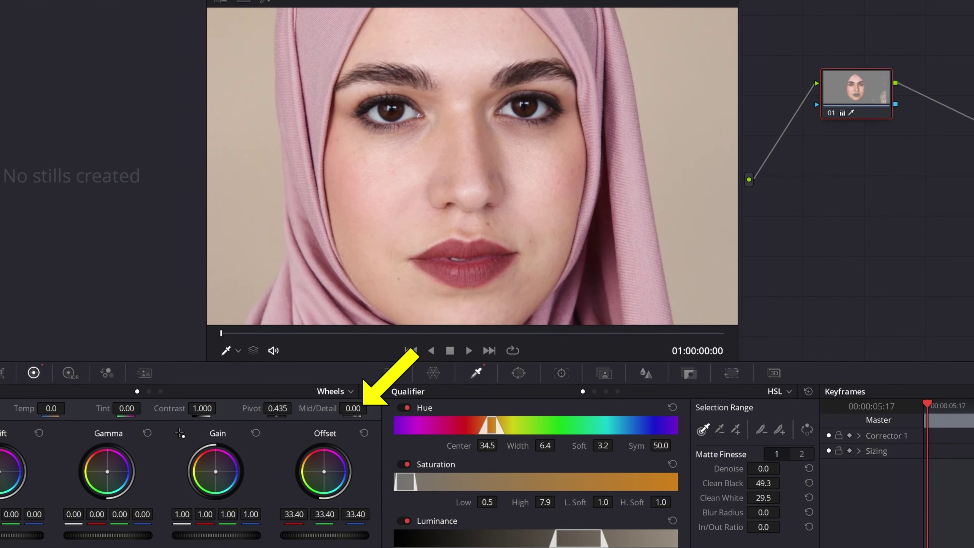
Lower Mid/Detail to -77.50 to smooth the skin, toggling node 01 off and on to compare.
{"action": "left_click_drag", "start_coordinate": [352, 408], "coordinate": [322, 408]}
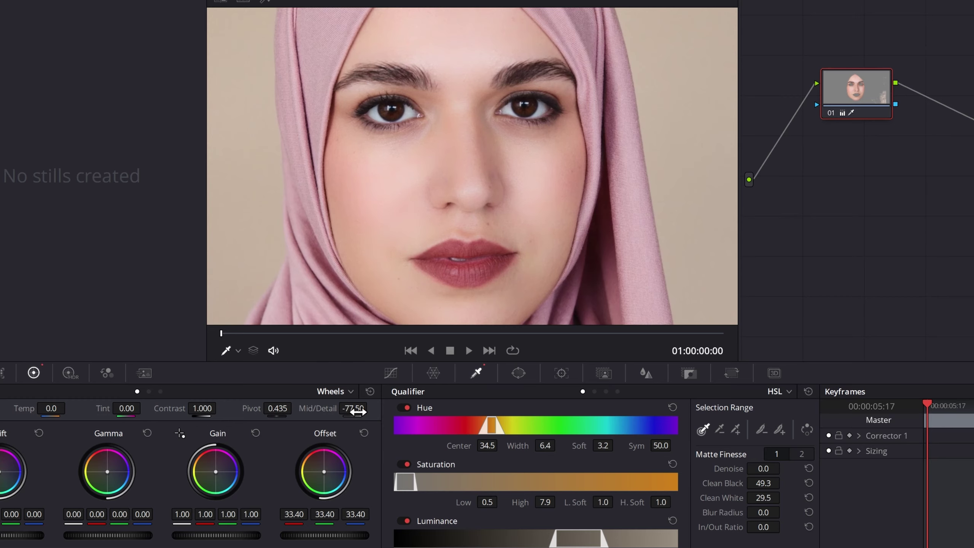
{"action": "scroll", "coordinate": [728, 243], "scroll_direction": "down", "scroll_amount": 2}
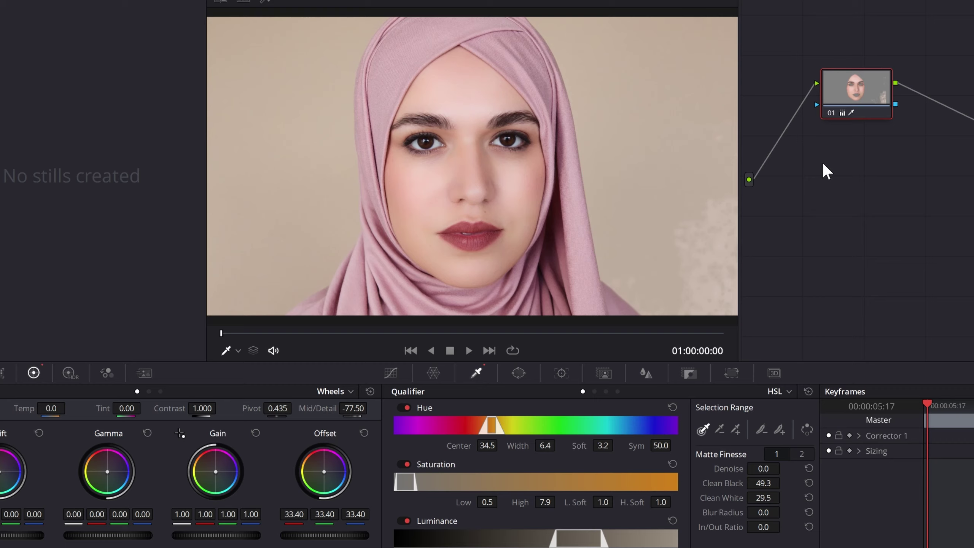
{"action": "left_click", "coordinate": [829, 113]}
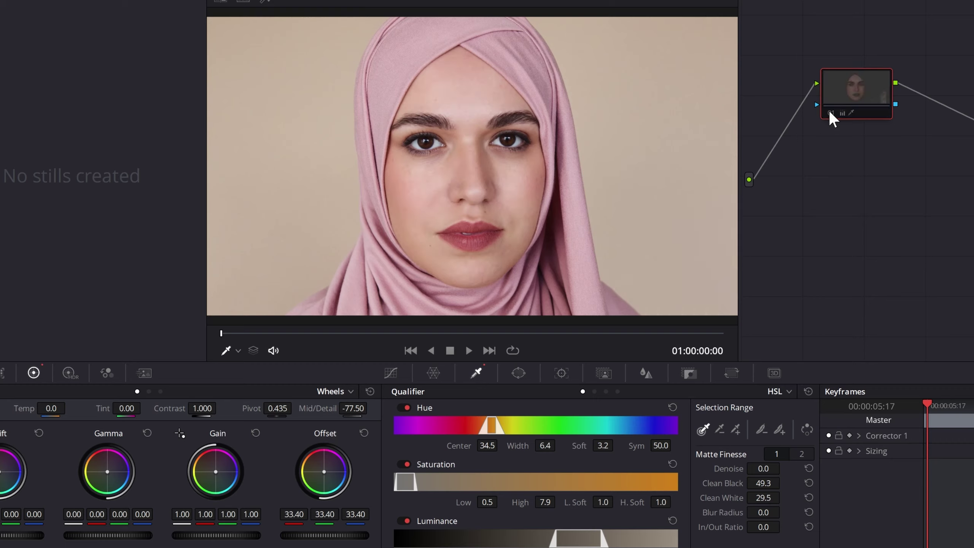
{"action": "left_click", "coordinate": [830, 113]}
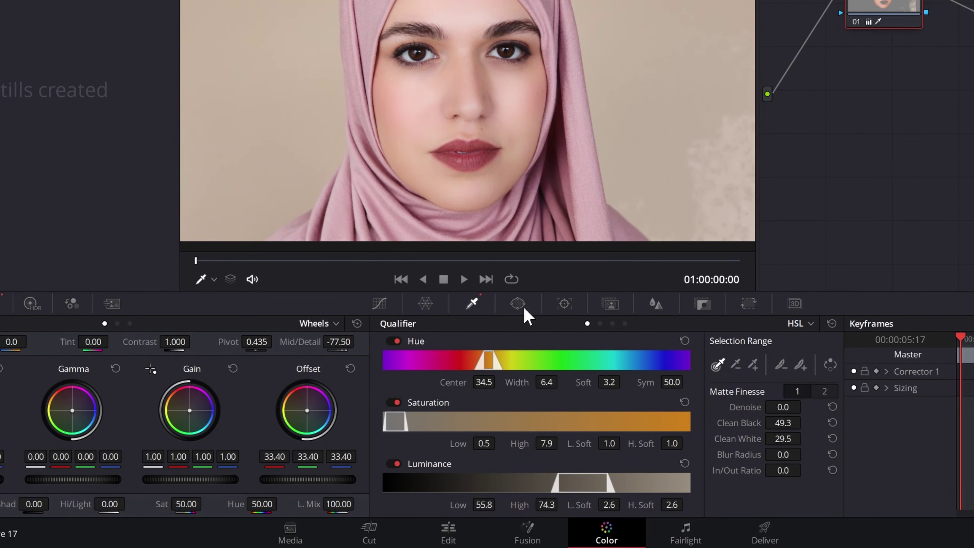
Add an oval circle window over the face (Size 55.37, Aspect 40.56) and hide its viewer outline.
{"action": "left_click", "coordinate": [524, 307]}
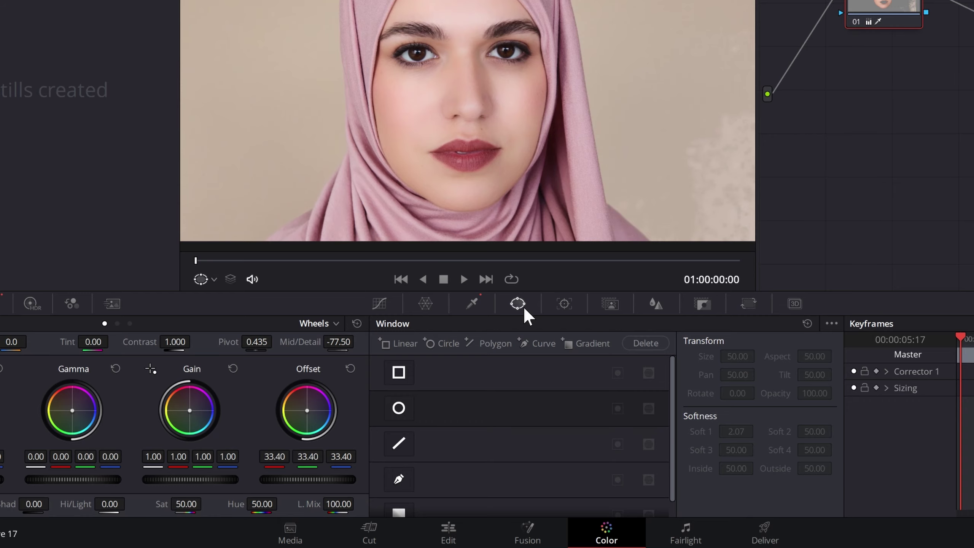
{"action": "left_click", "coordinate": [399, 409]}
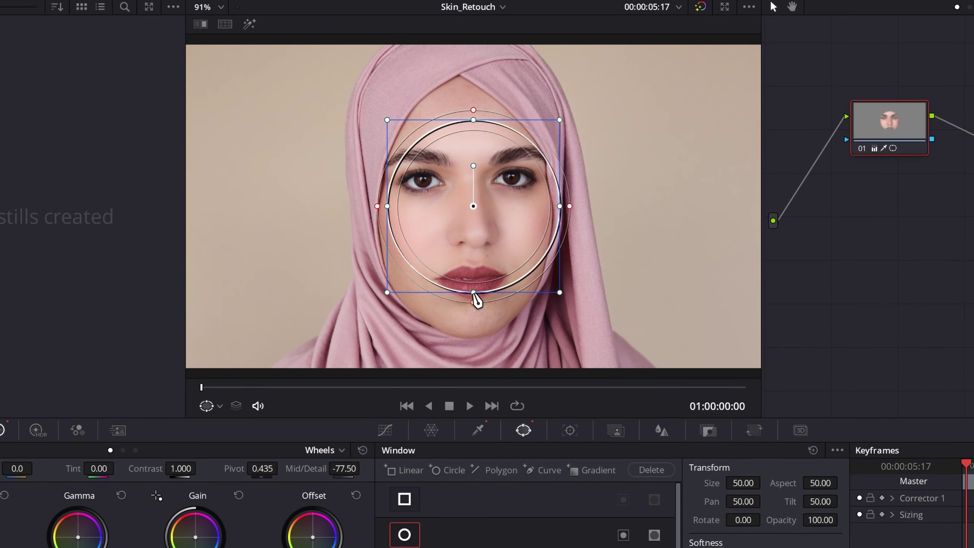
{"action": "left_click_drag", "start_coordinate": [474, 293], "coordinate": [475, 360]}
{"action": "left_click_drag", "start_coordinate": [388, 207], "coordinate": [352, 209]}
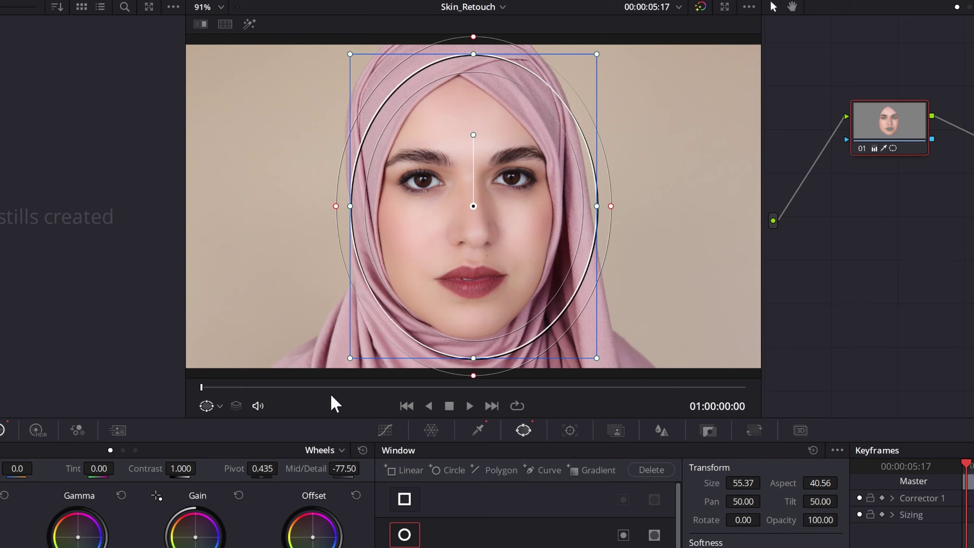
{"action": "left_click", "coordinate": [221, 408]}
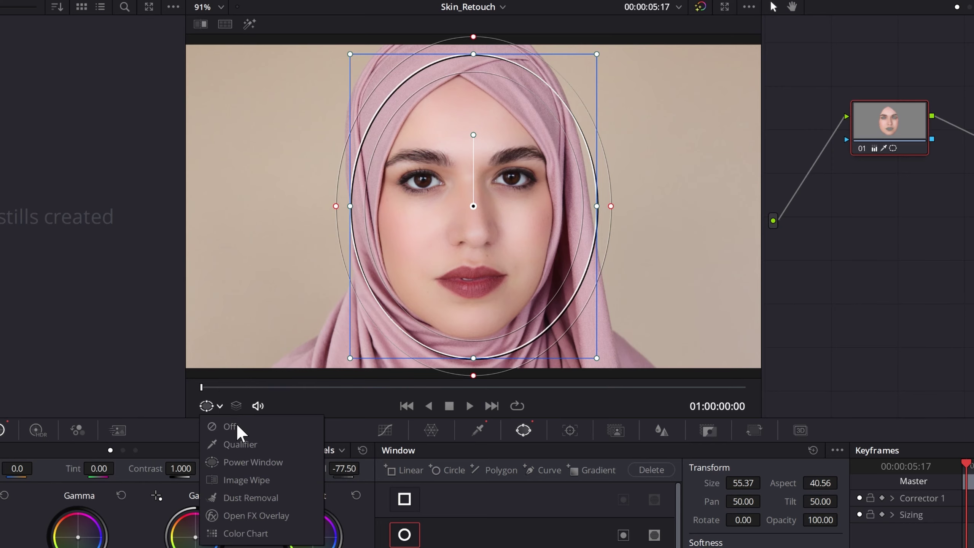
{"action": "left_click", "coordinate": [230, 427]}
{"action": "scroll", "coordinate": [652, 351], "scroll_direction": "down", "scroll_amount": 1}
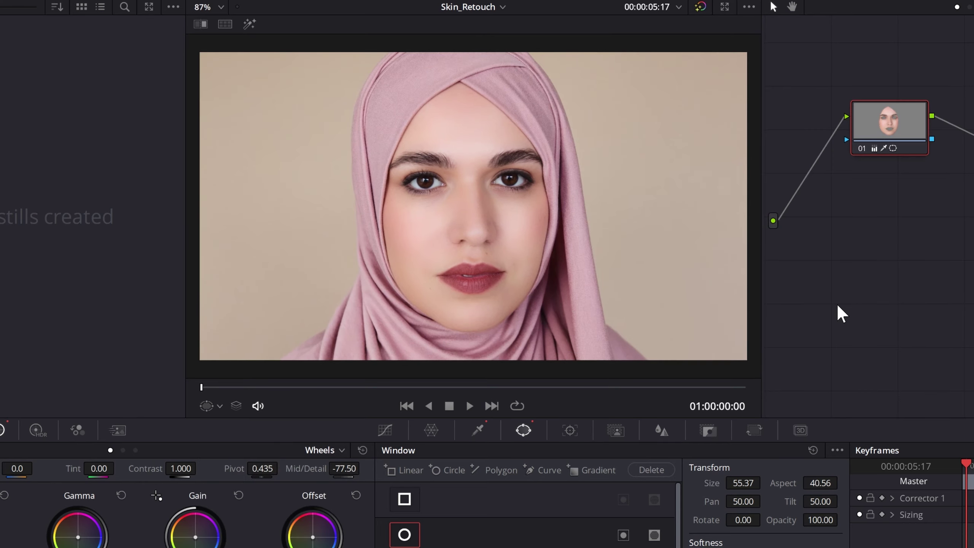
Play back the retouch, then add parallel node 02 beside node 01 and move it lower.
{"action": "left_click", "coordinate": [469, 405]}
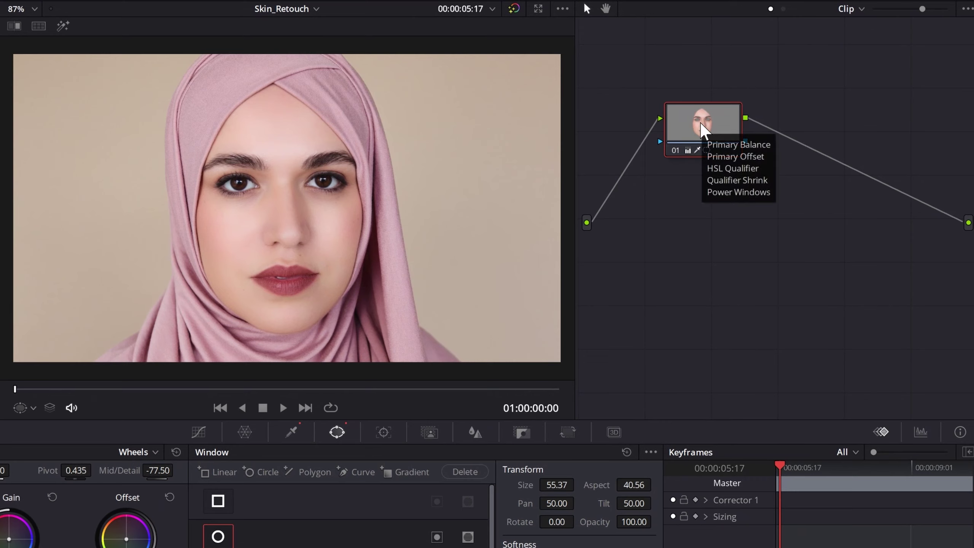
{"action": "right_click", "coordinate": [700, 122]}
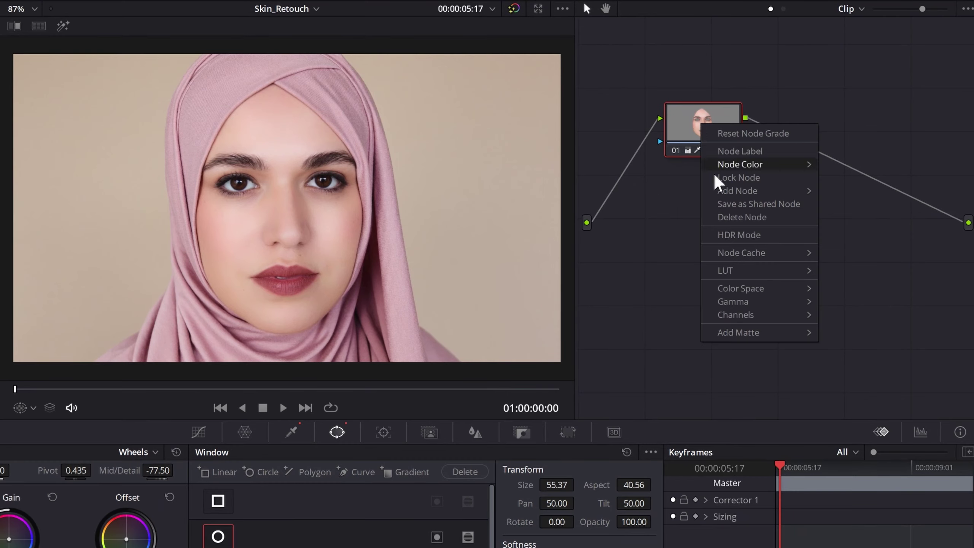
{"action": "mouse_move", "coordinate": [731, 189]}
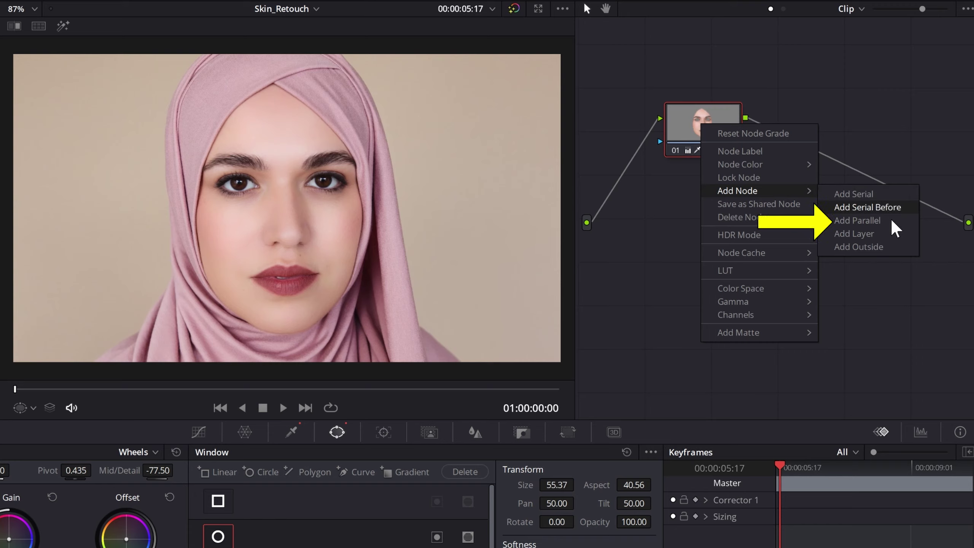
{"action": "left_click", "coordinate": [903, 221]}
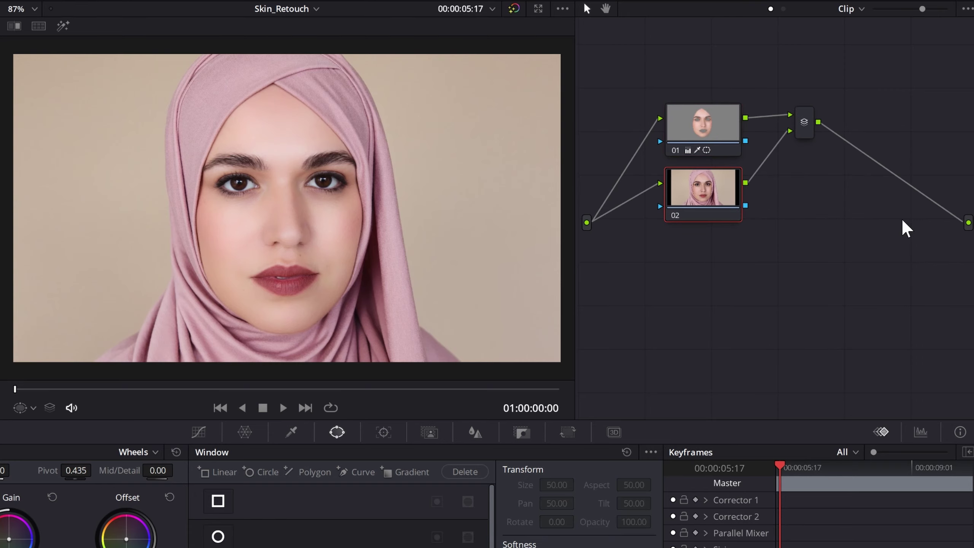
{"action": "left_click_drag", "start_coordinate": [715, 207], "coordinate": [711, 240]}
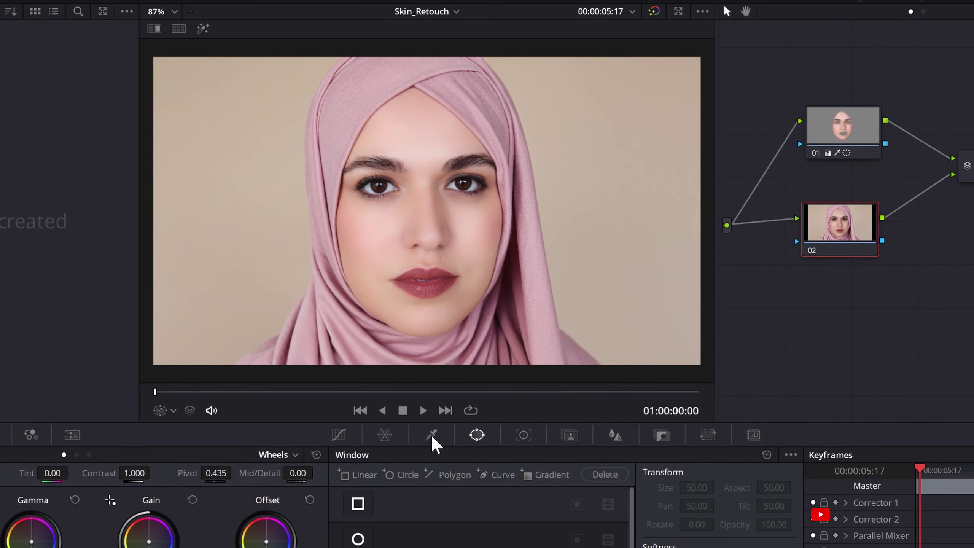
Zoom onto the lips and qualify their red hue on node 02 (Hue centre 30.0, width 3.4).
{"action": "left_click", "coordinate": [432, 436]}
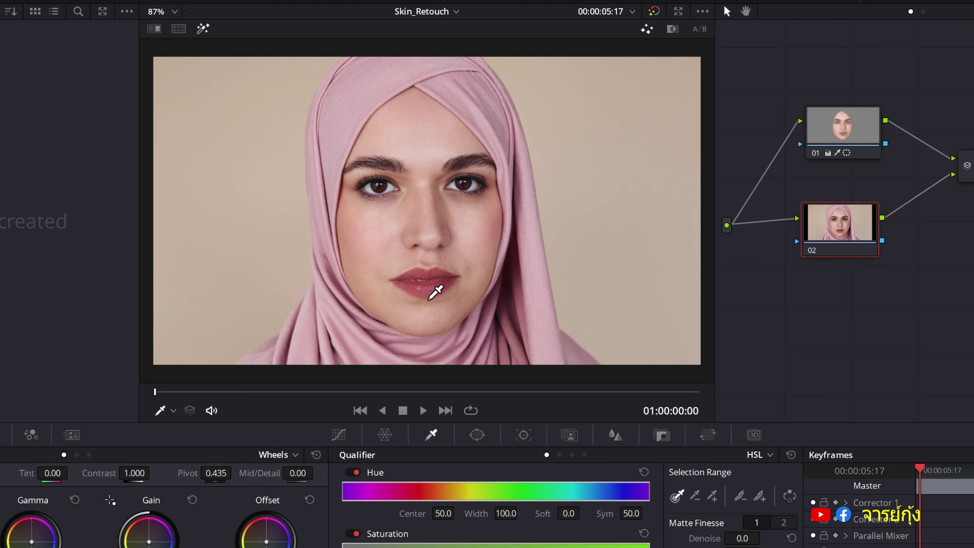
{"action": "scroll", "coordinate": [436, 303], "scroll_direction": "up", "scroll_amount": 5}
{"action": "scroll", "coordinate": [435, 303], "scroll_direction": "up", "scroll_amount": 1}
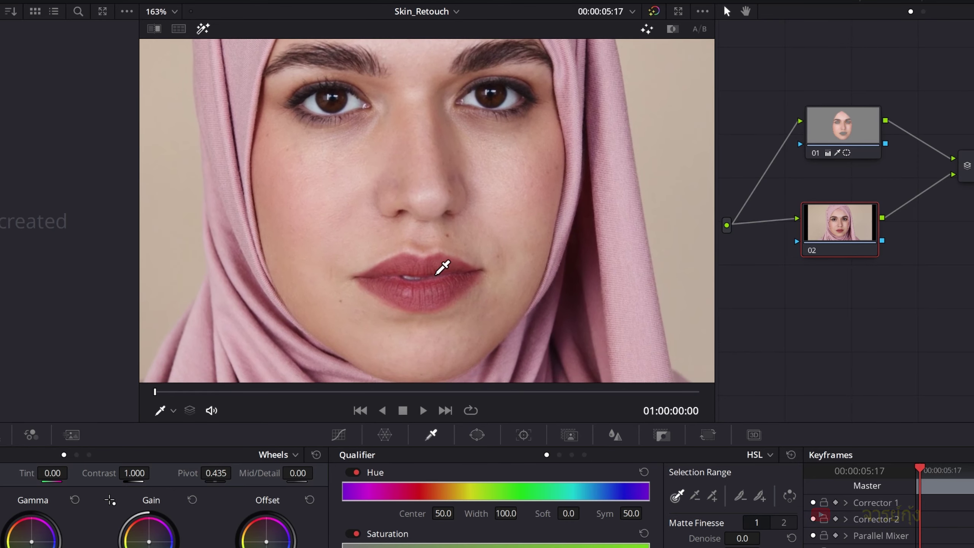
{"action": "left_click", "coordinate": [430, 267]}
{"action": "left_click_drag", "start_coordinate": [421, 274], "coordinate": [430, 297]}
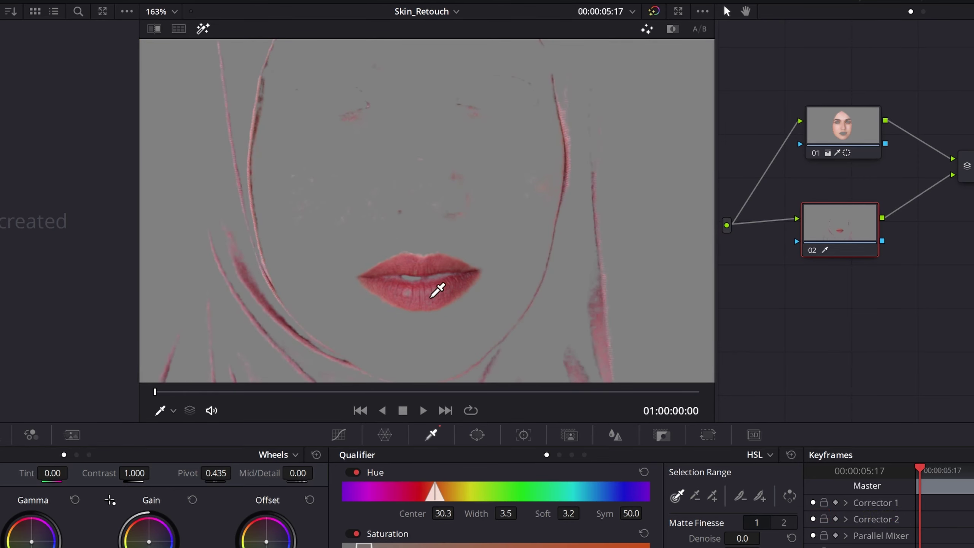
{"action": "scroll", "coordinate": [432, 298], "scroll_direction": "down", "scroll_amount": 3}
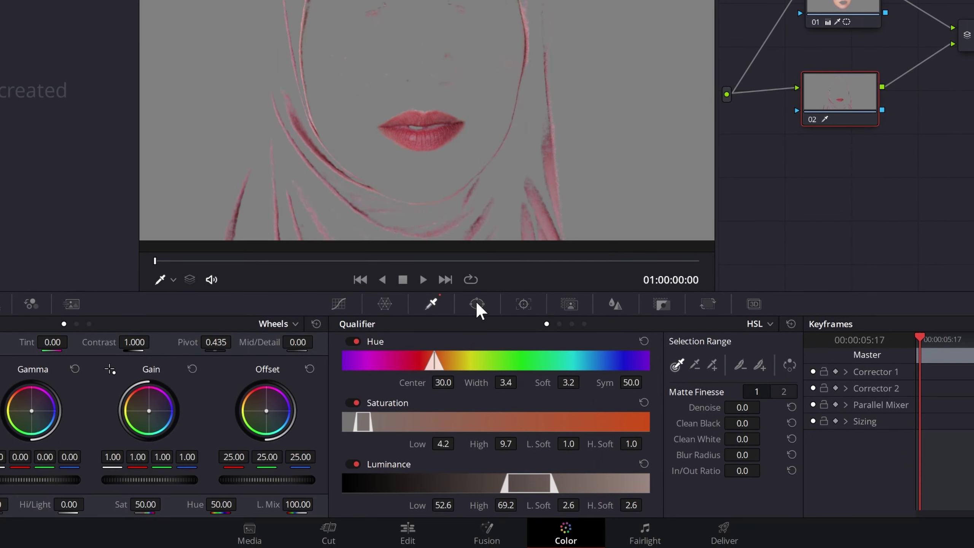
Fit an oval circle window around the lips on node 02 (Size 20.91, Aspect 69.29).
{"action": "left_click", "coordinate": [477, 304]}
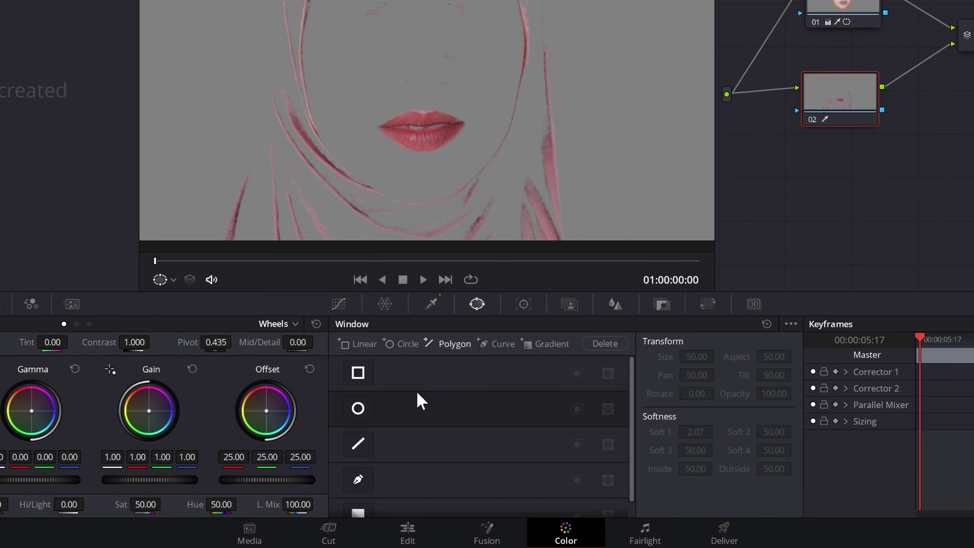
{"action": "left_click", "coordinate": [358, 409]}
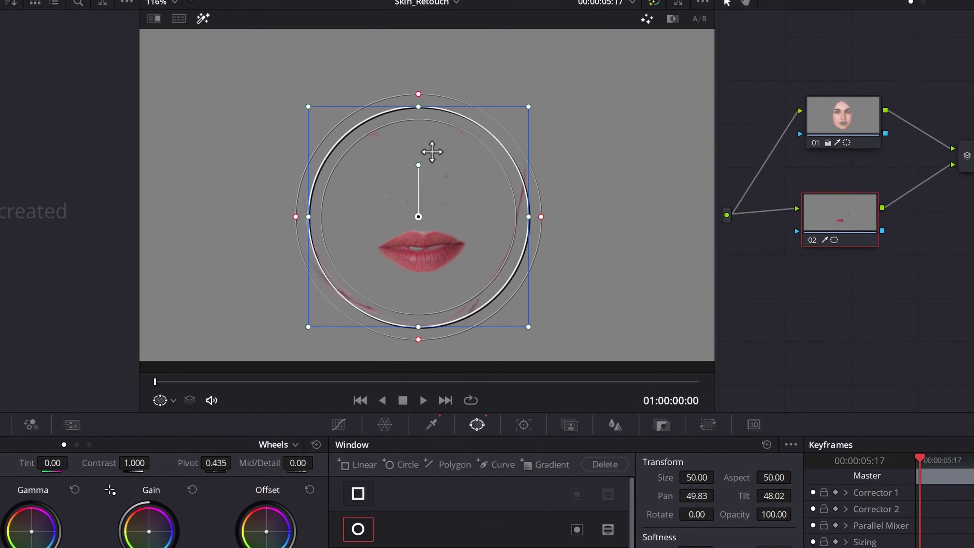
{"action": "left_click_drag", "start_coordinate": [419, 106], "coordinate": [418, 165]}
{"action": "left_click_drag", "start_coordinate": [309, 217], "coordinate": [332, 217]}
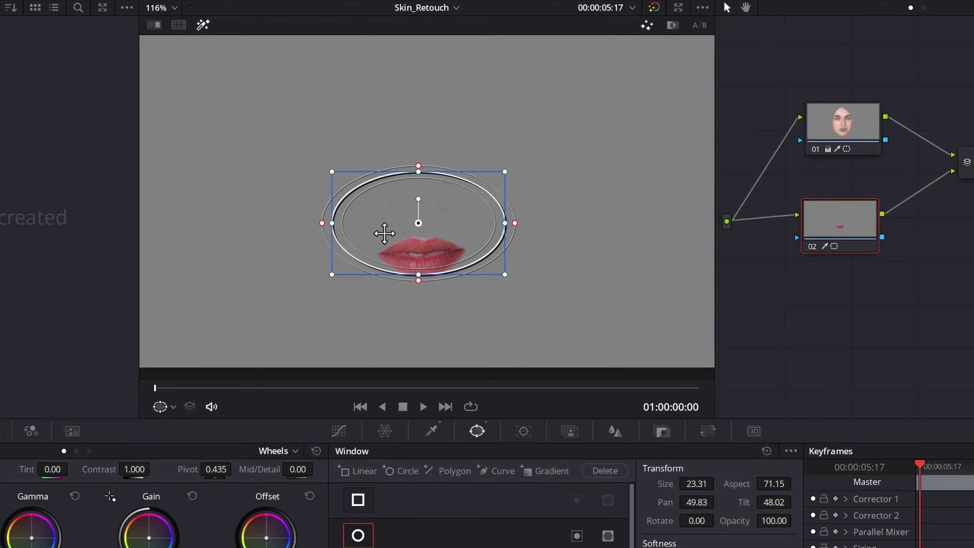
{"action": "left_click_drag", "start_coordinate": [418, 223], "coordinate": [421, 247]}
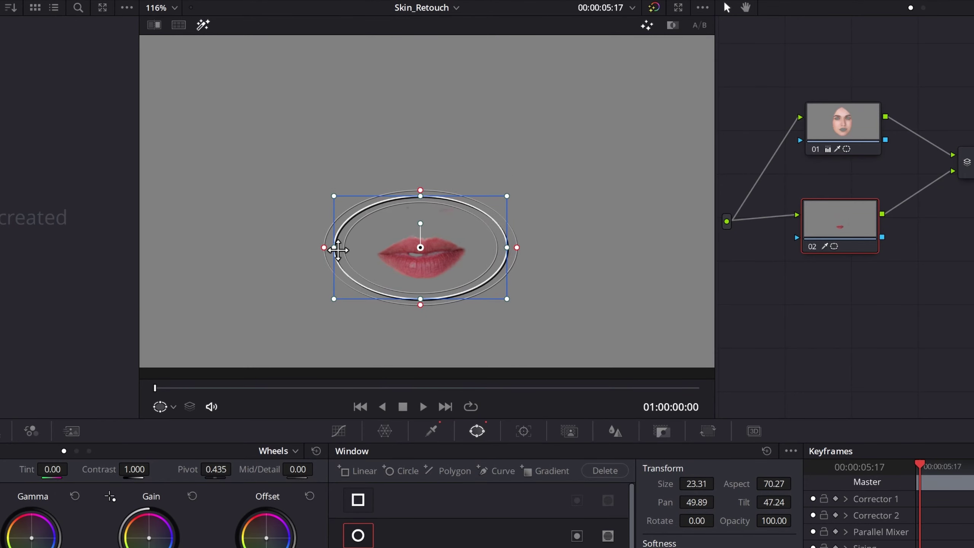
{"action": "left_click_drag", "start_coordinate": [337, 249], "coordinate": [345, 250]}
{"action": "left_click_drag", "start_coordinate": [421, 248], "coordinate": [423, 254]}
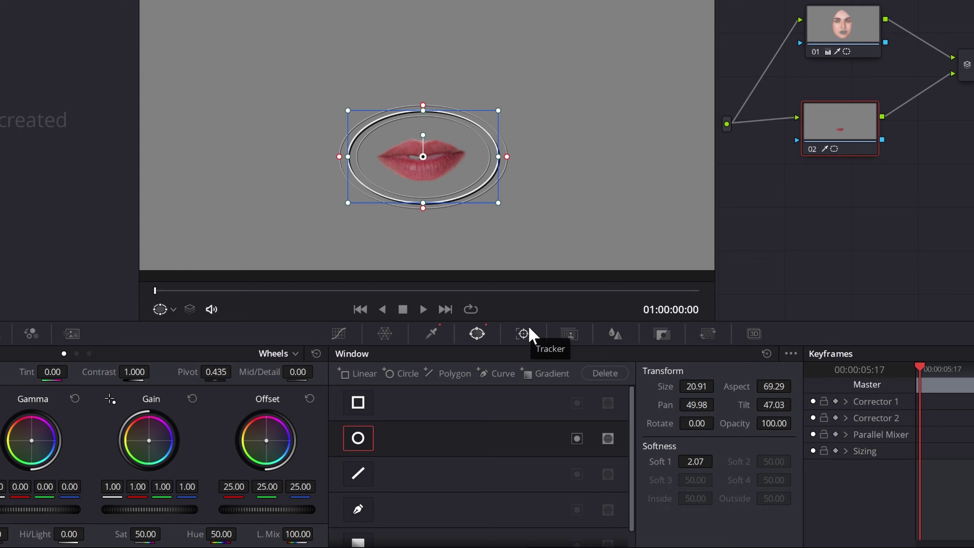
Track the lip window forward through the clip, then turn off Highlight and hide the window outline.
{"action": "left_click", "coordinate": [529, 330]}
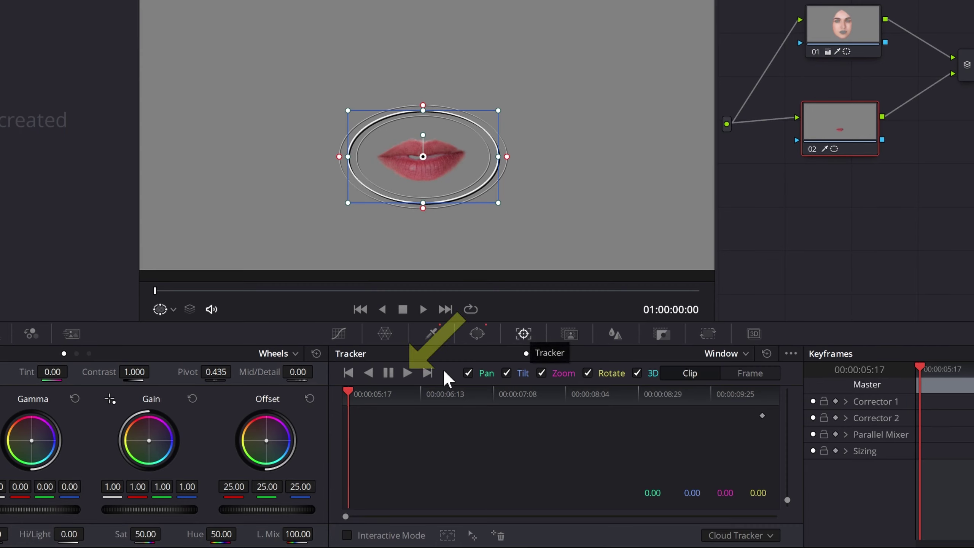
{"action": "left_click", "coordinate": [406, 372]}
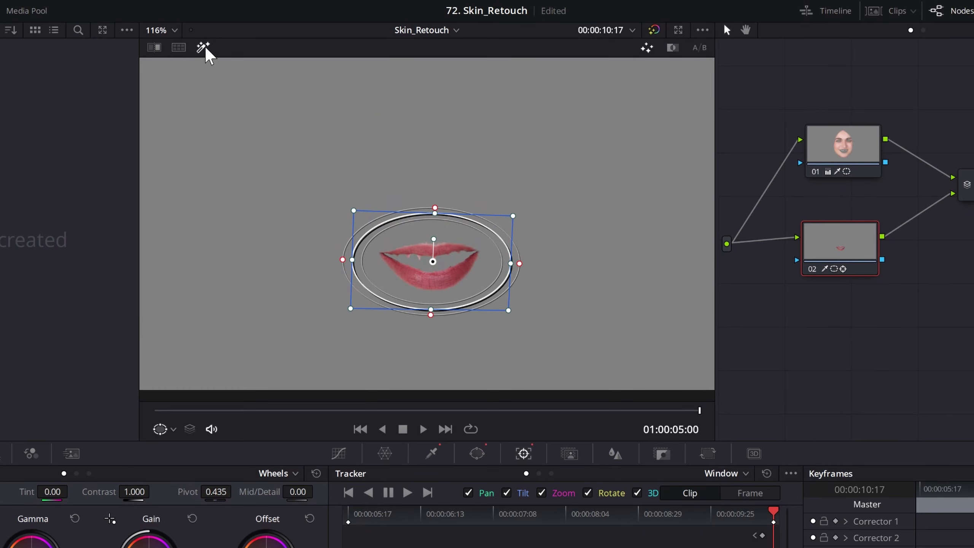
{"action": "left_click", "coordinate": [204, 13]}
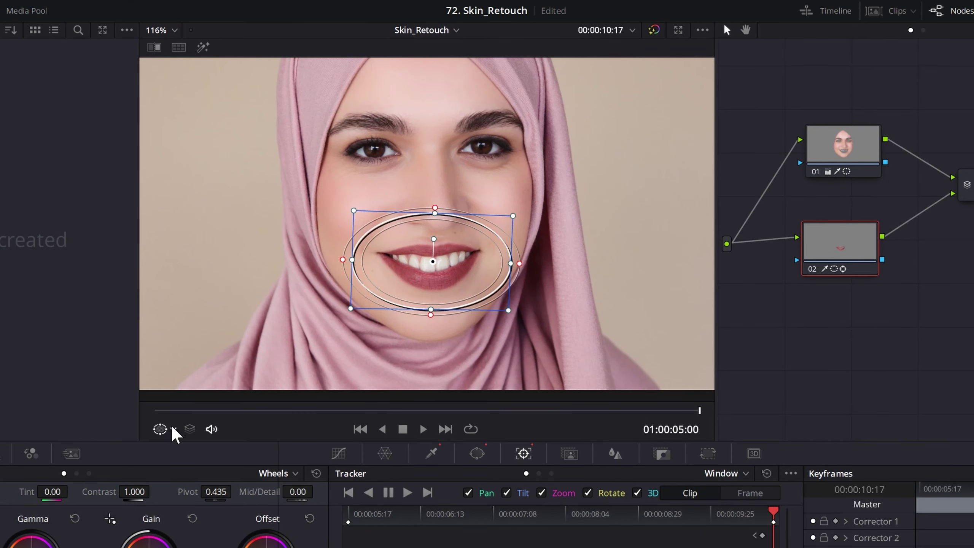
{"action": "left_click", "coordinate": [173, 429]}
{"action": "left_click", "coordinate": [178, 456]}
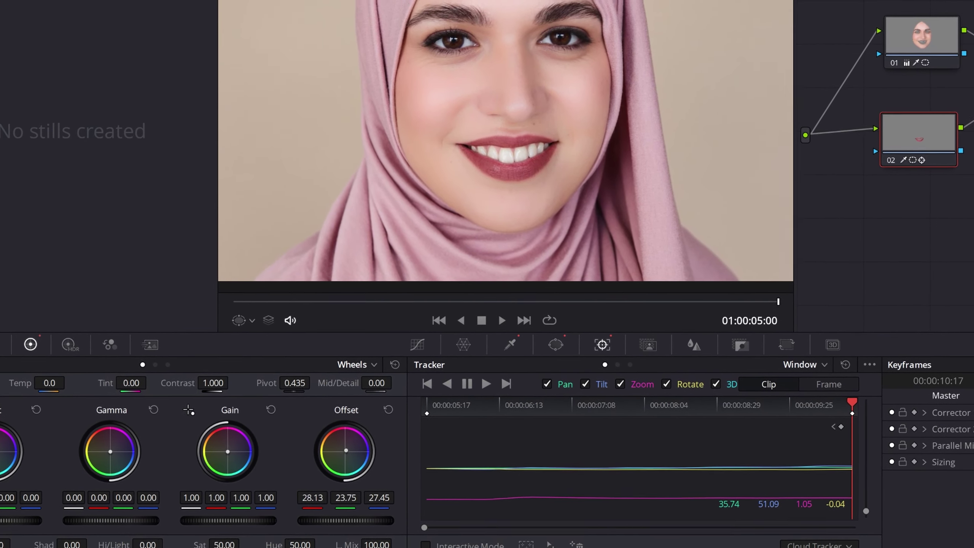
Shift node 02's Offset toward red (42.66, 19.49, 20.38) so the lips look brighter red.
{"action": "left_click_drag", "start_coordinate": [411, 409], "coordinate": [409, 407]}
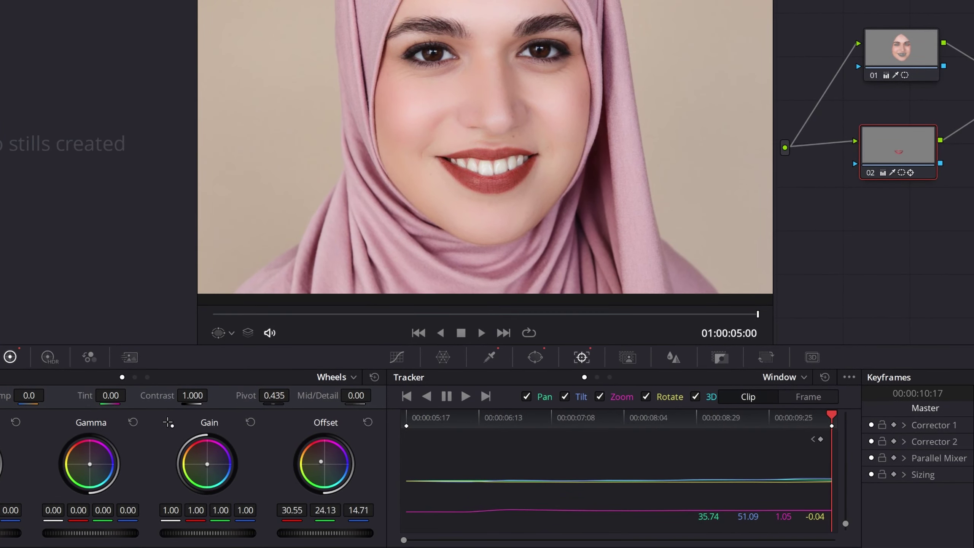
{"action": "left_click_drag", "start_coordinate": [321, 461], "coordinate": [323, 456]}
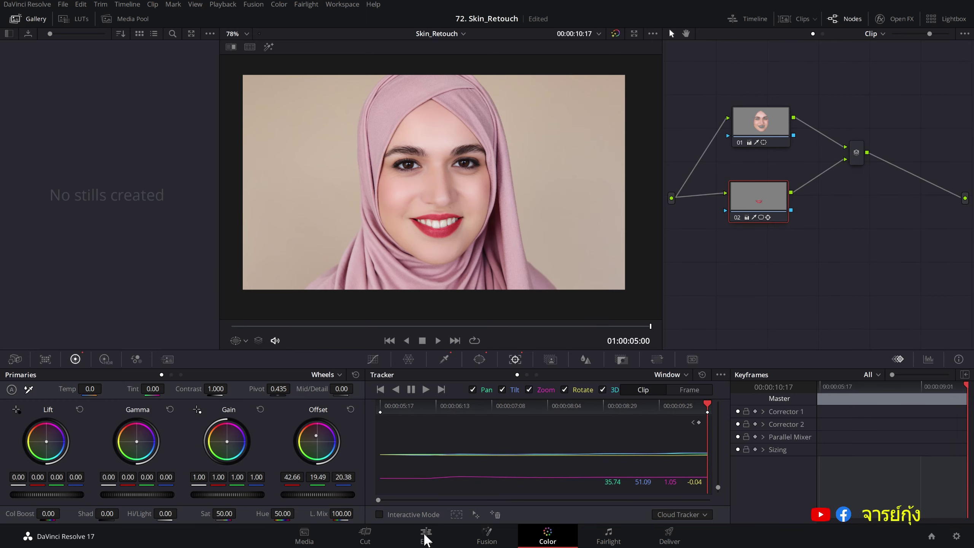
Play the Skin_Retouch_FaceRefine clip on the Edit page, then apply Face Refinement to node 01 and analyse the face.
{"action": "left_click", "coordinate": [424, 535]}
{"action": "key", "text": "space"}
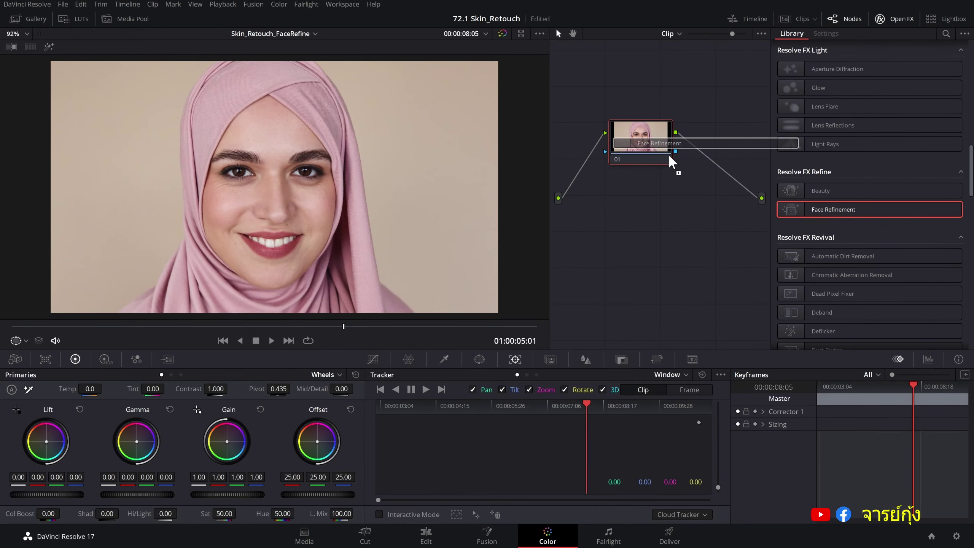
{"action": "left_click_drag", "start_coordinate": [677, 168], "coordinate": [648, 147]}
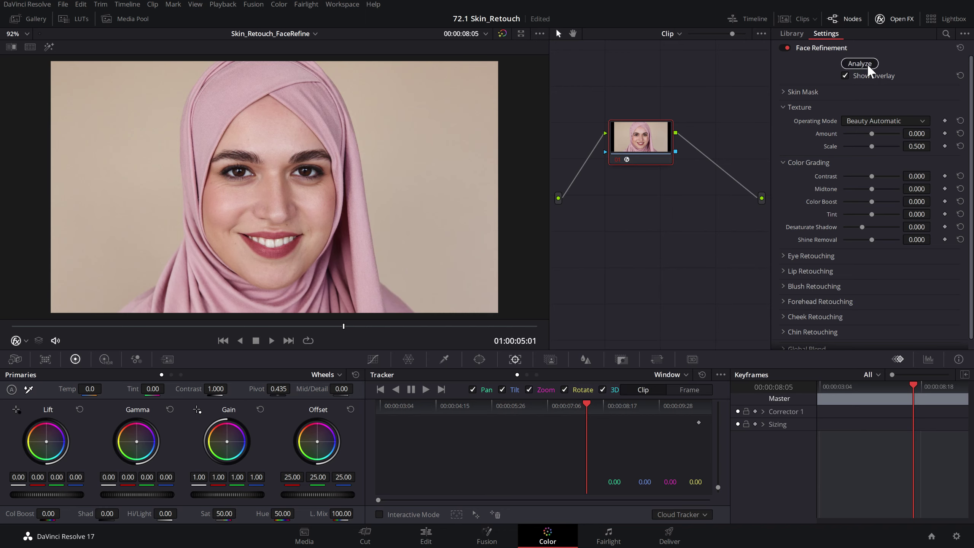
{"action": "left_click", "coordinate": [867, 63]}
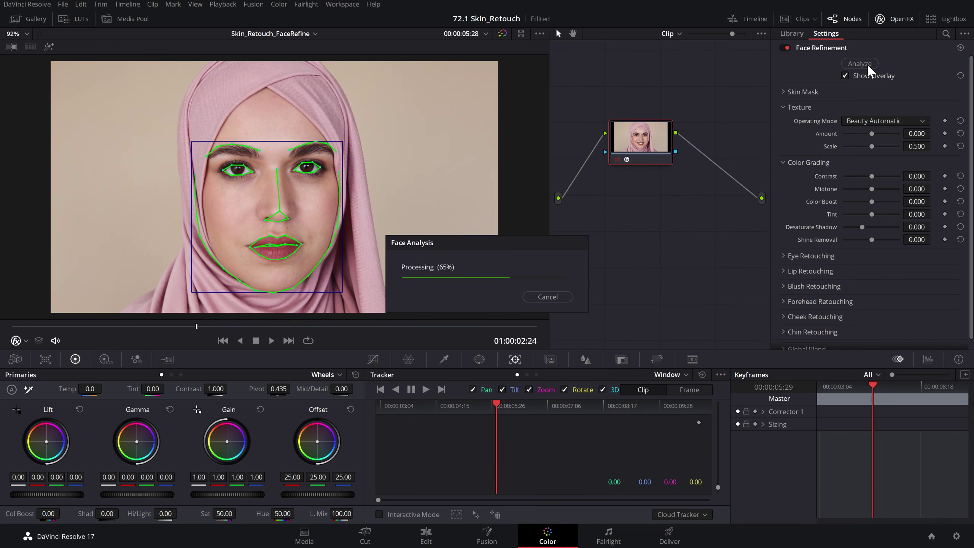
Hide the face landmark overlay and set Eye Retouching sharpening to 1.000.
{"action": "left_click", "coordinate": [844, 76]}
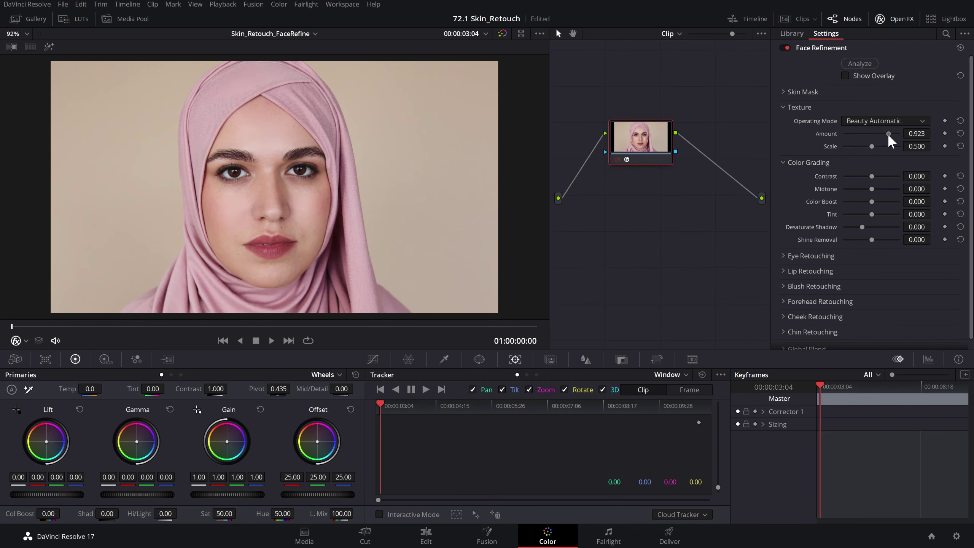
{"action": "left_click", "coordinate": [811, 255]}
{"action": "scroll", "coordinate": [843, 245], "scroll_direction": "down", "scroll_amount": 2}
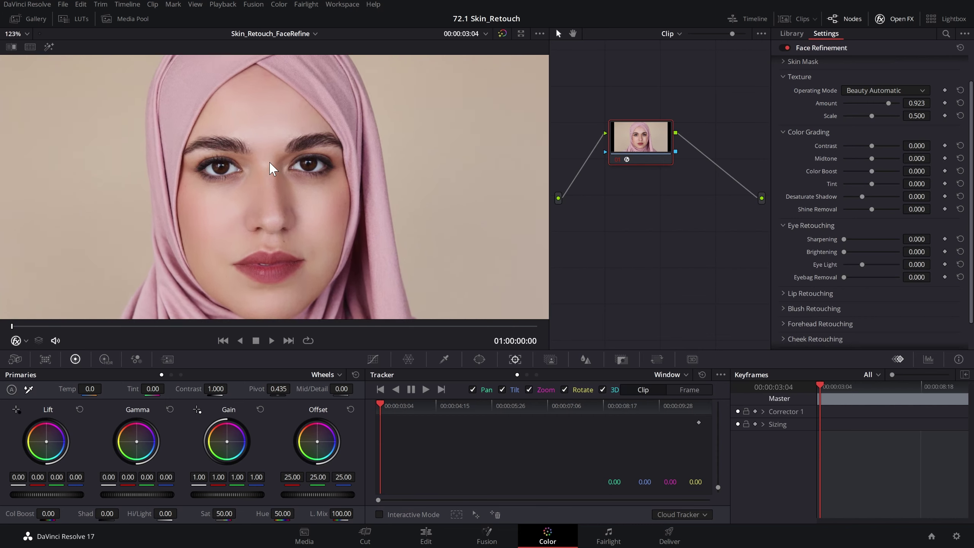
{"action": "left_click_drag", "start_coordinate": [882, 238], "coordinate": [899, 239]}
Raise the Lip Retouching saturation to 0.303.
{"action": "scroll", "coordinate": [285, 217], "scroll_direction": "down", "scroll_amount": 3}
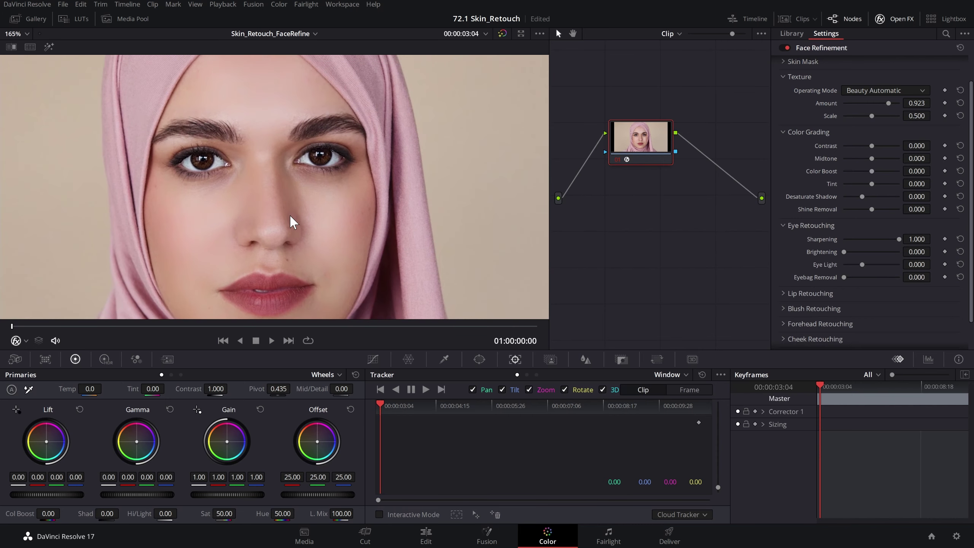
{"action": "scroll", "coordinate": [843, 261], "scroll_direction": "down", "scroll_amount": 1}
{"action": "left_click", "coordinate": [784, 263]}
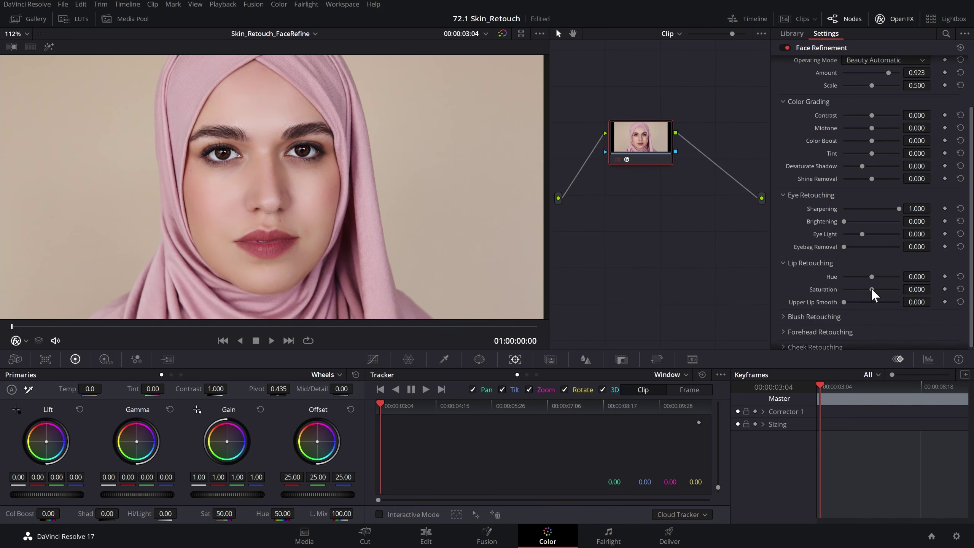
{"action": "left_click_drag", "start_coordinate": [871, 289], "coordinate": [885, 289]}
{"action": "scroll", "coordinate": [794, 286], "scroll_direction": "down", "scroll_amount": 1}
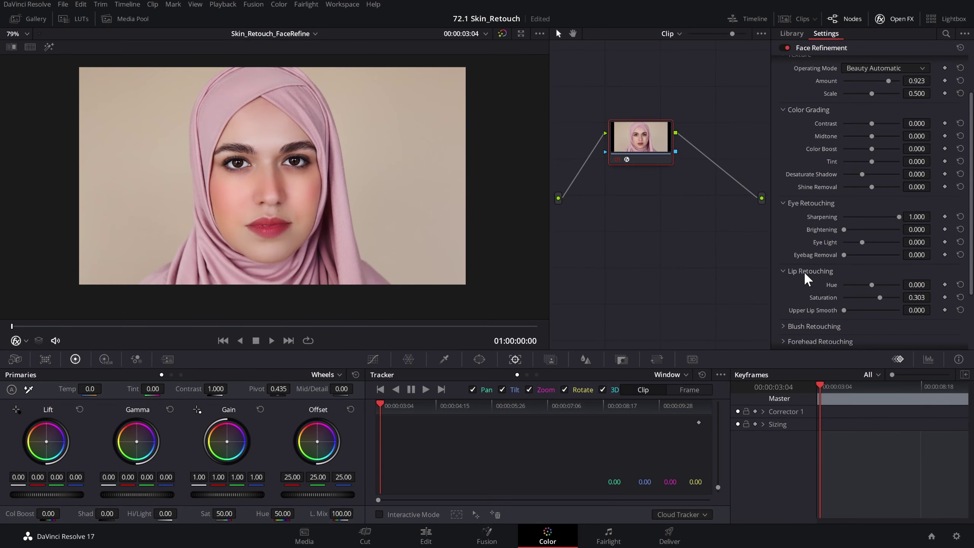
{"action": "scroll", "coordinate": [806, 251], "scroll_direction": "up", "scroll_amount": 2}
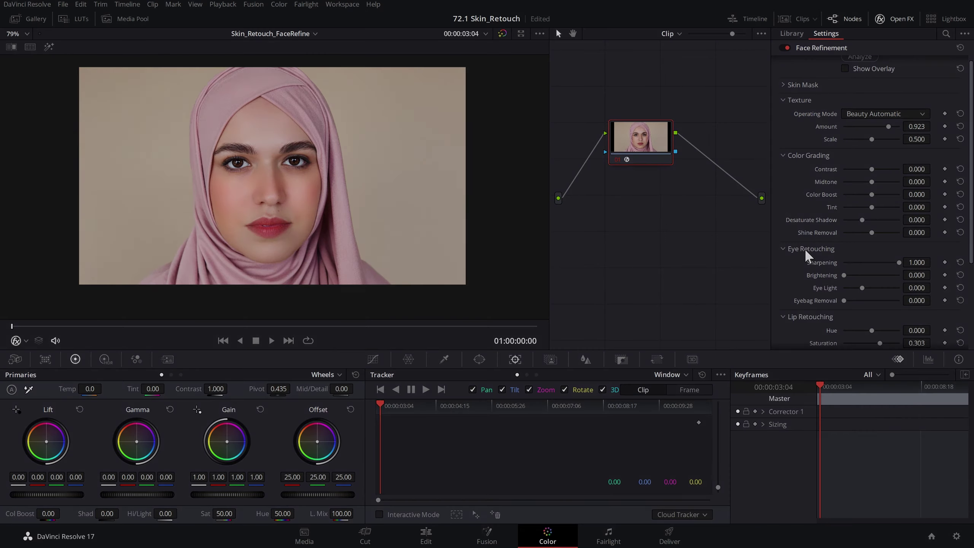